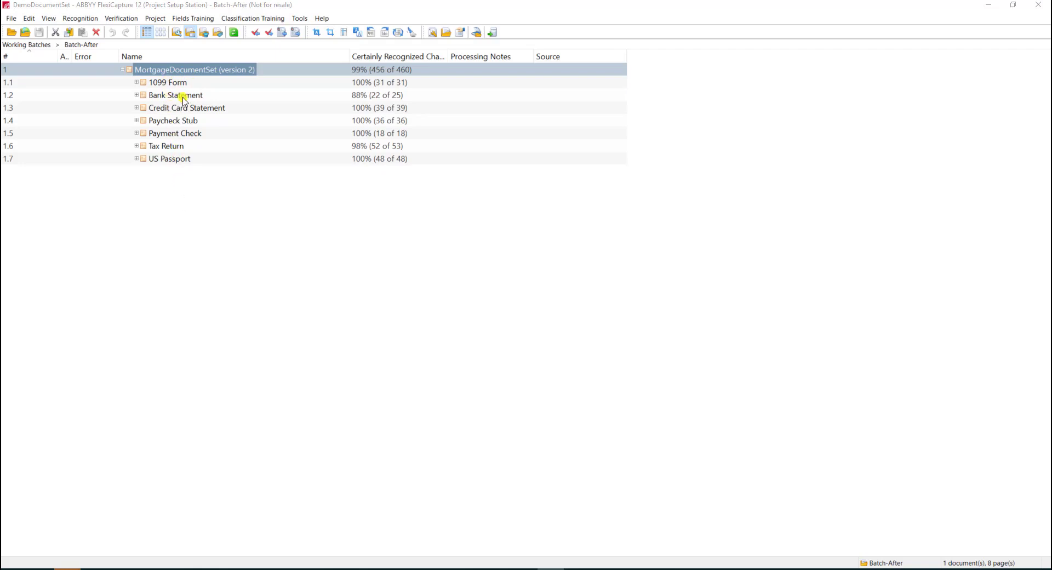
Open the MortgageDocumentSet's combined field values and select its member documents.
{"action": "double_click", "coordinate": [201, 71]}
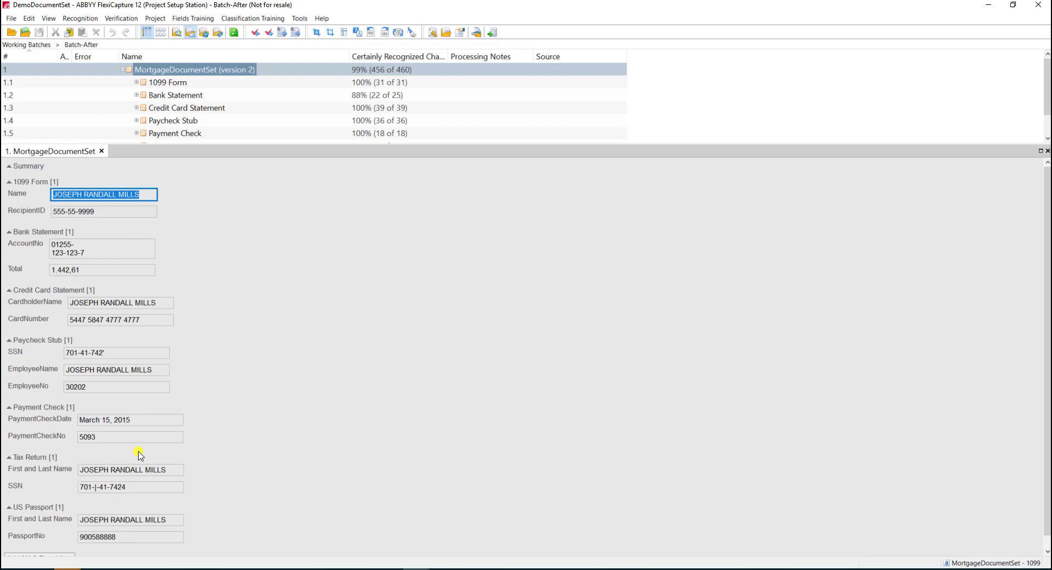
{"action": "left_click", "coordinate": [171, 83]}
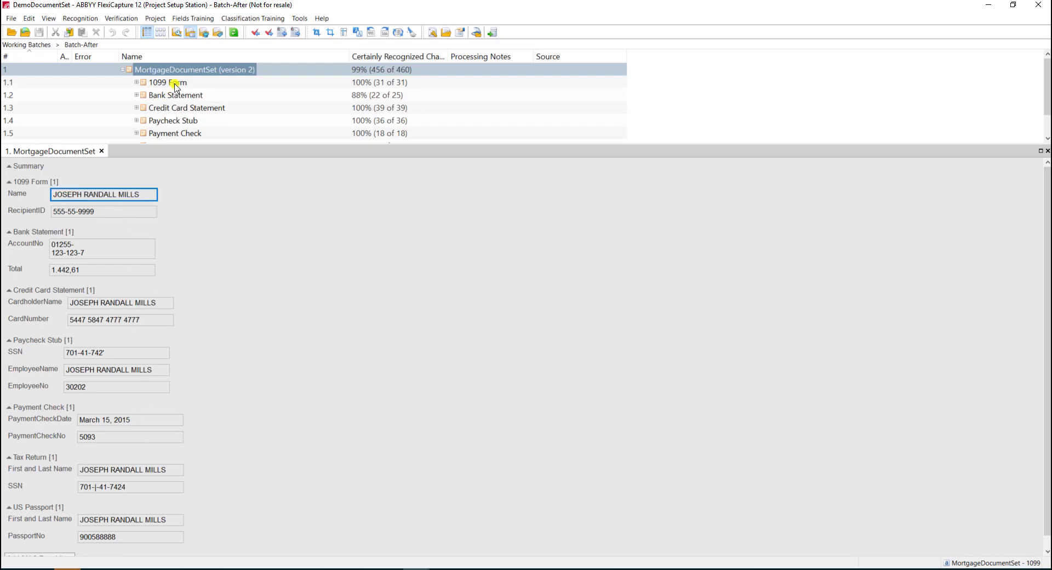
{"action": "left_click", "coordinate": [191, 107]}
{"action": "left_click", "coordinate": [189, 120]}
Open the 1099 Form, Bank Statement, Credit Card Statement and Paycheck Stub documents.
{"action": "double_click", "coordinate": [182, 83]}
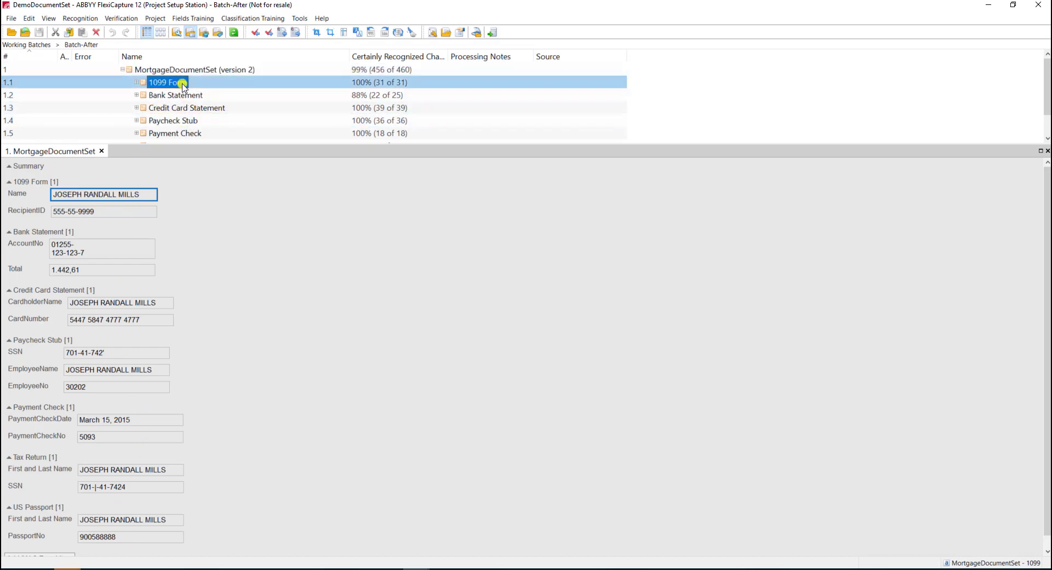
{"action": "double_click", "coordinate": [184, 96]}
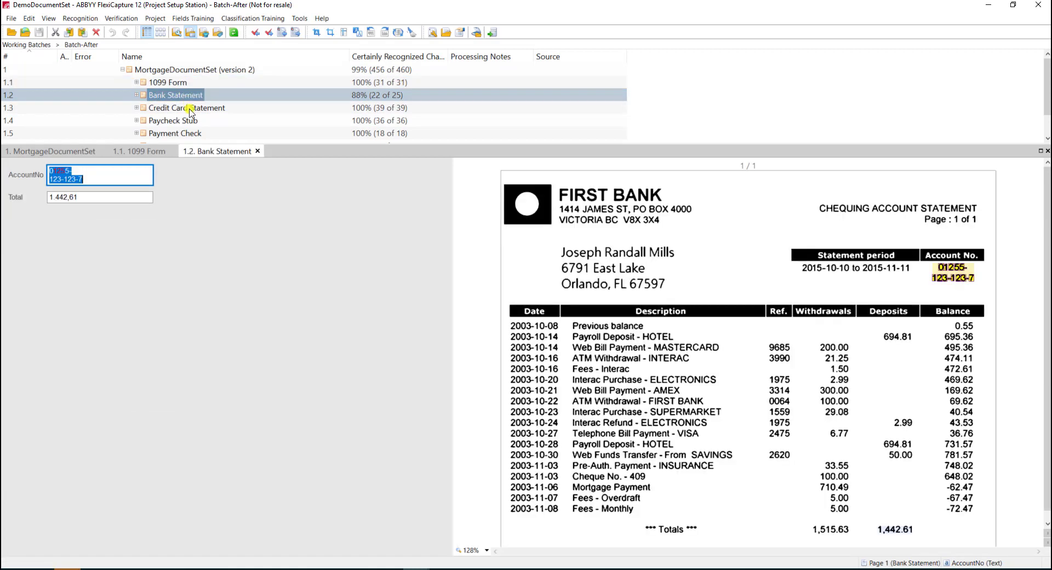
{"action": "double_click", "coordinate": [190, 109]}
{"action": "double_click", "coordinate": [188, 120]}
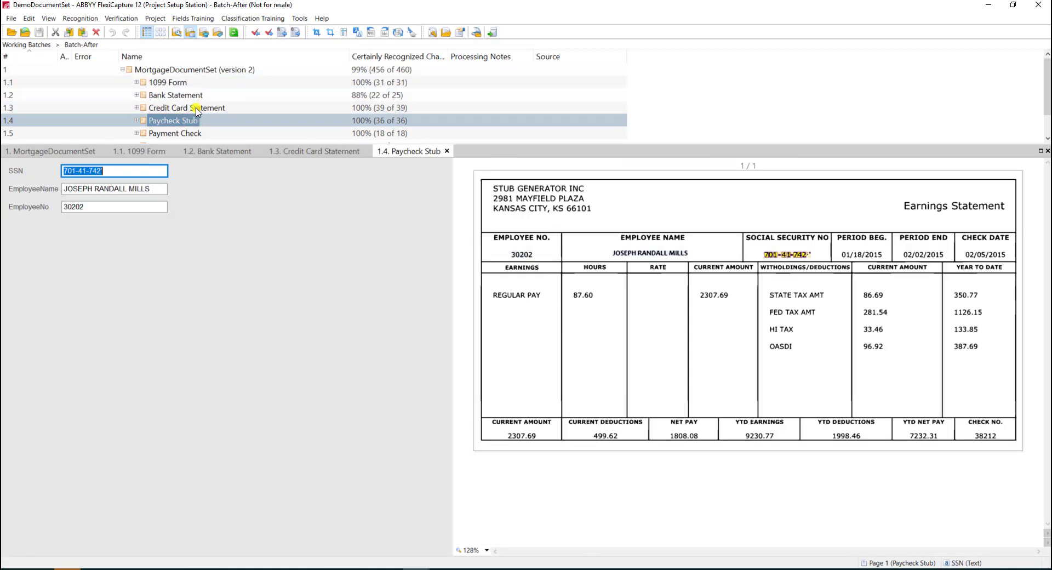
Return to the set's combined values and check the 1099 Name and PassportNo values.
{"action": "double_click", "coordinate": [224, 69]}
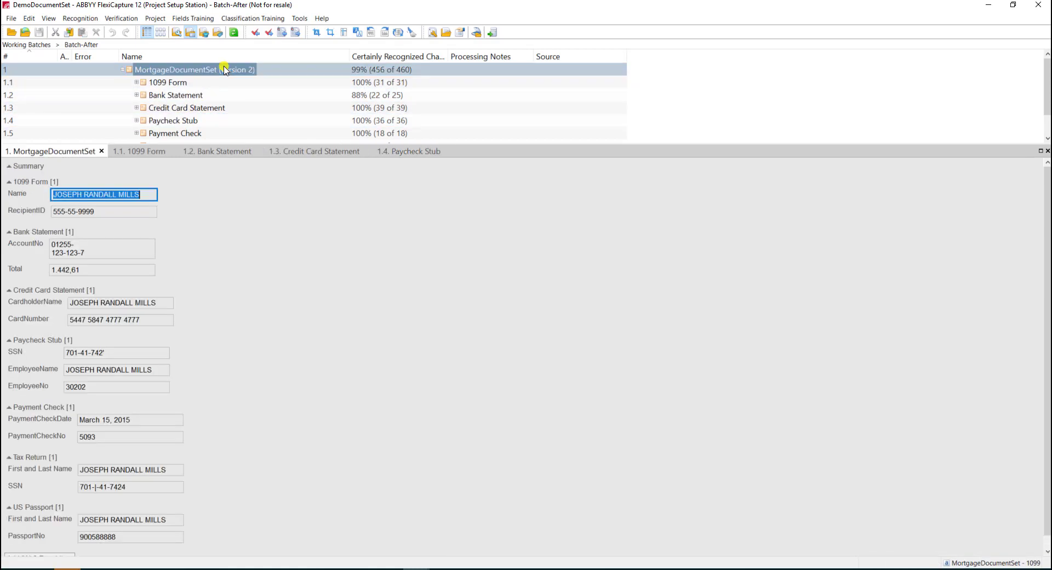
{"action": "left_click", "coordinate": [136, 193]}
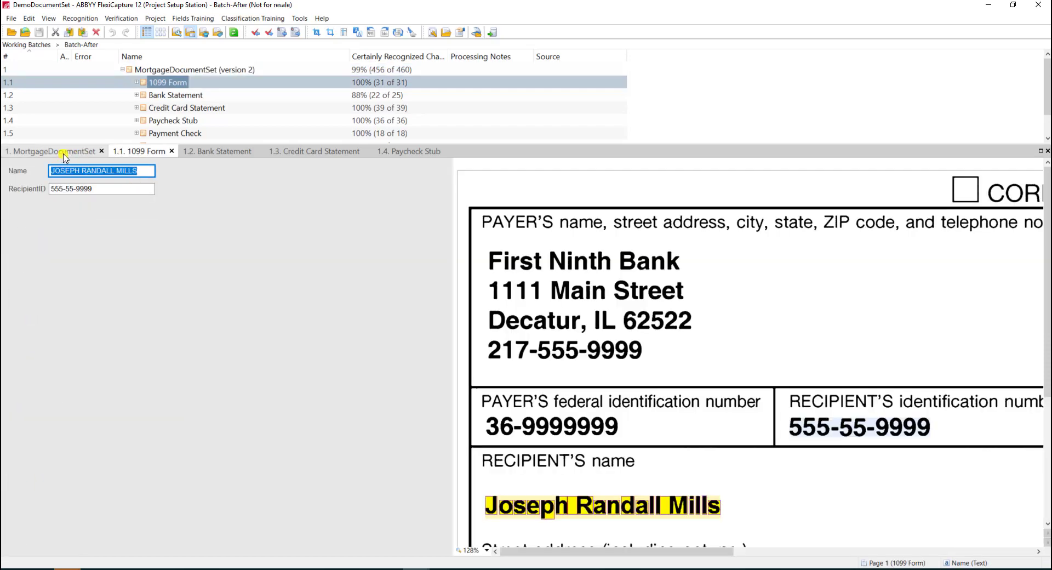
{"action": "left_click", "coordinate": [64, 153]}
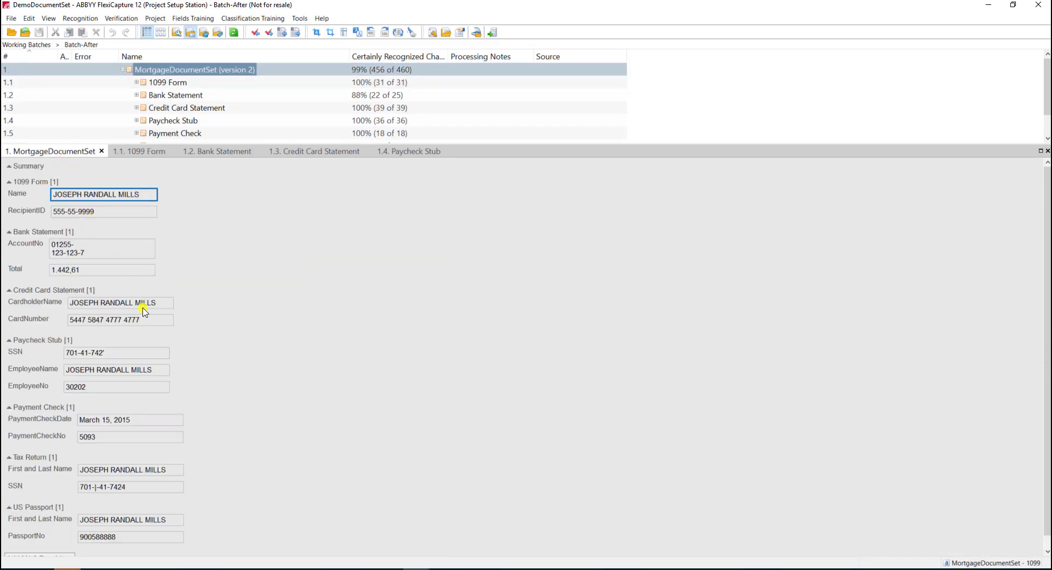
{"action": "scroll", "coordinate": [166, 405], "scroll_direction": "down", "scroll_amount": 1}
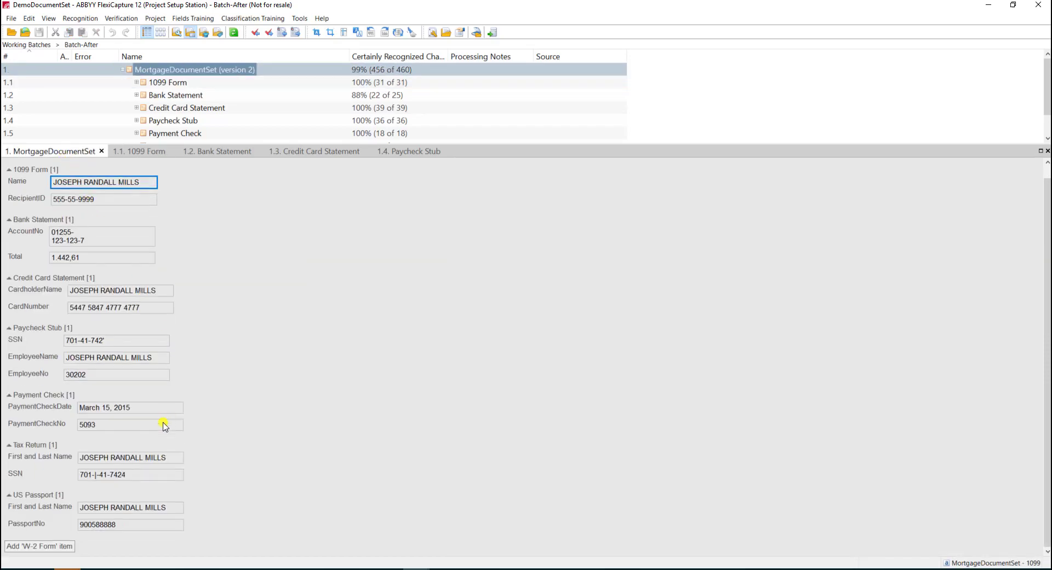
{"action": "left_click", "coordinate": [137, 525]}
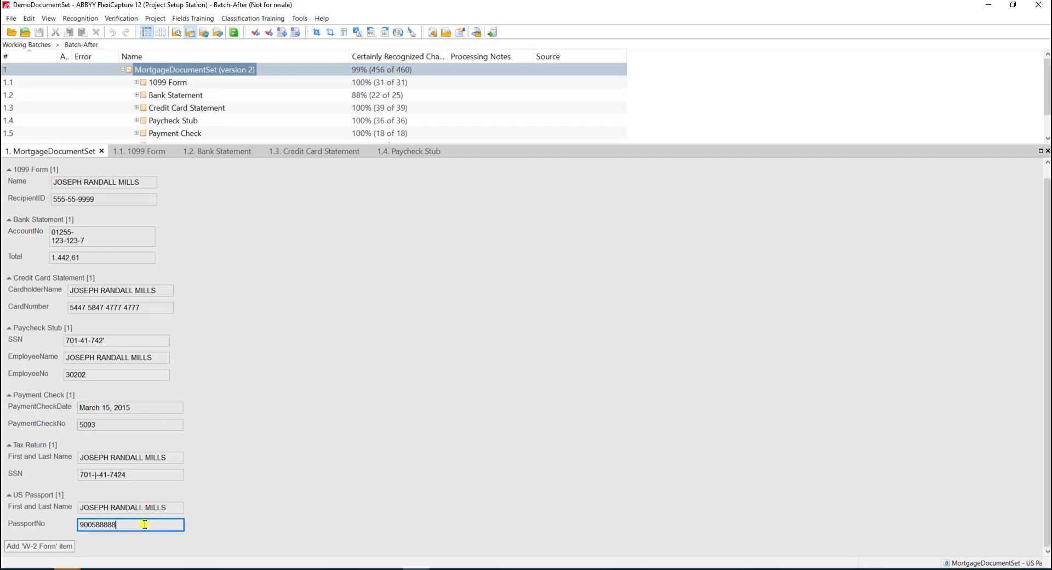
Open the US Passport document from the PassportNo value, then go back to the set's summary.
{"action": "double_click", "coordinate": [144, 524]}
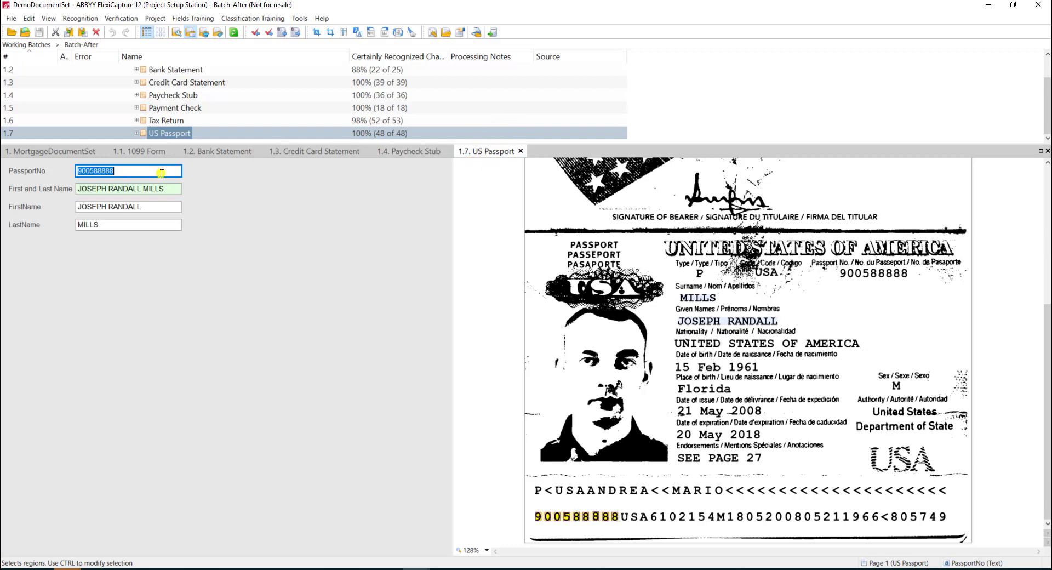
{"action": "left_click", "coordinate": [144, 171]}
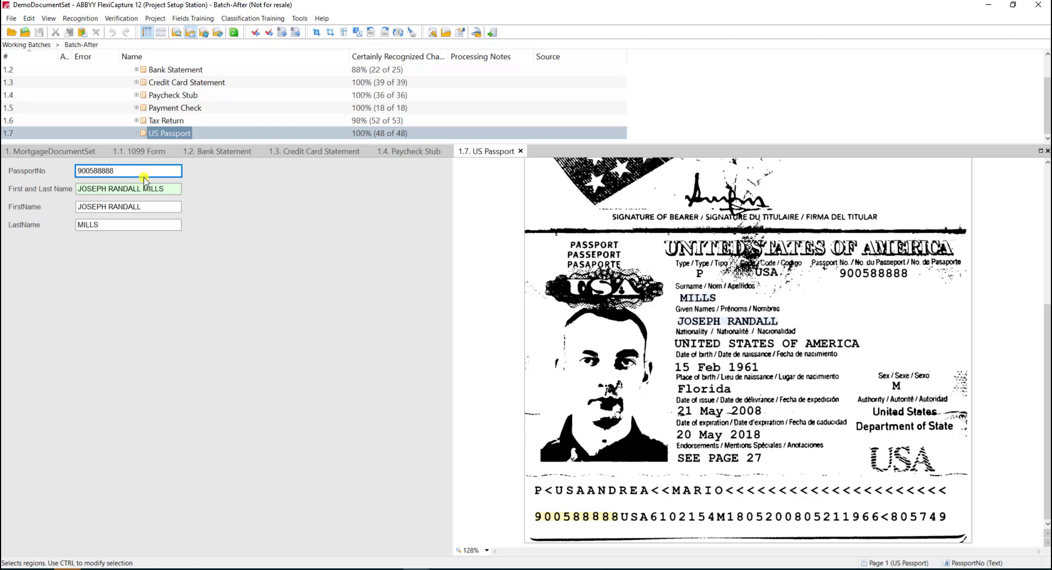
{"action": "left_click", "coordinate": [79, 153]}
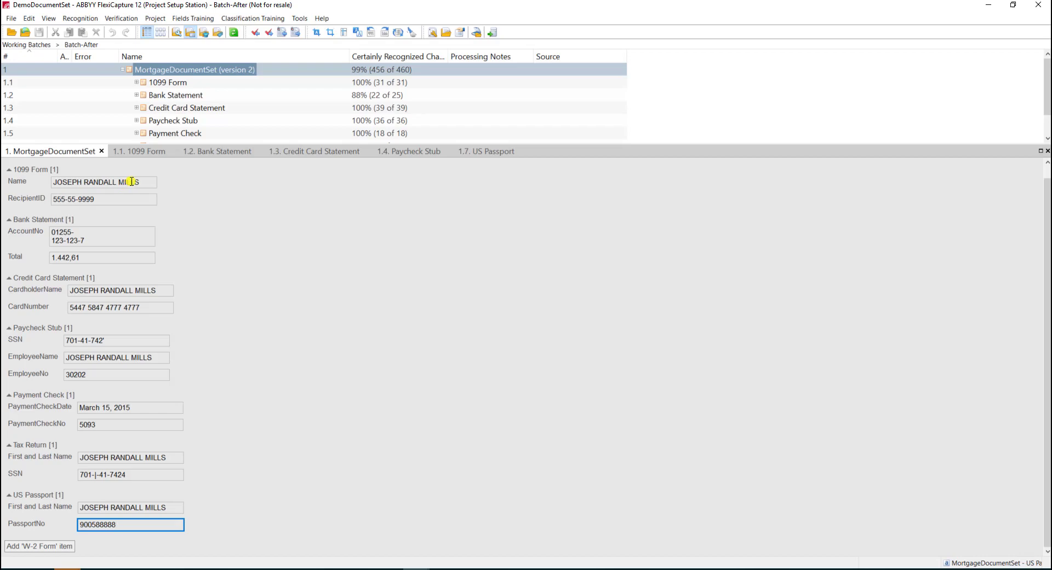
Check the 1099 RecipientID and Name values and the bank AccountNo and Total values.
{"action": "left_click", "coordinate": [129, 181]}
{"action": "left_click", "coordinate": [118, 241]}
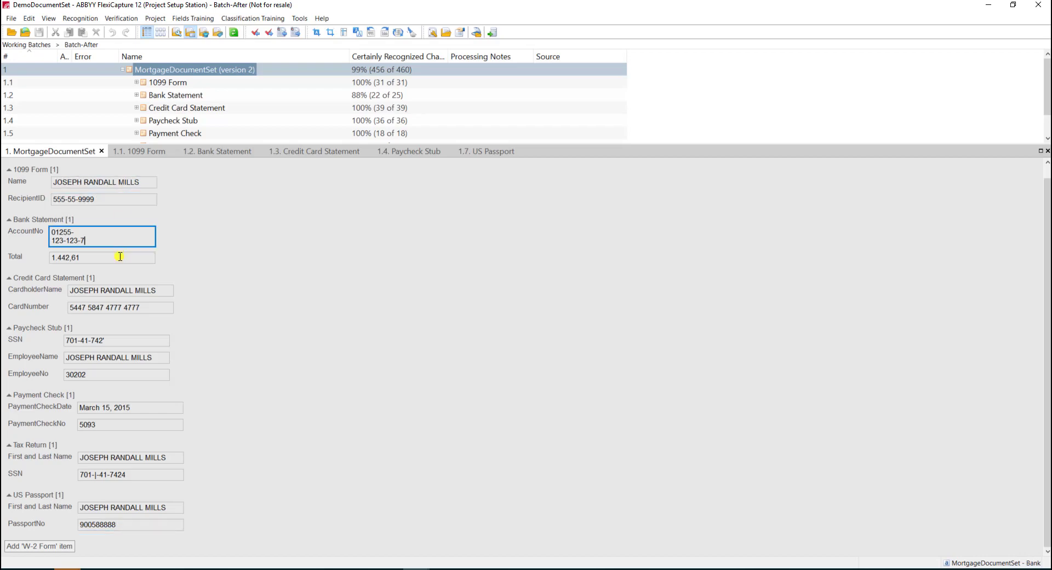
{"action": "left_click", "coordinate": [120, 260]}
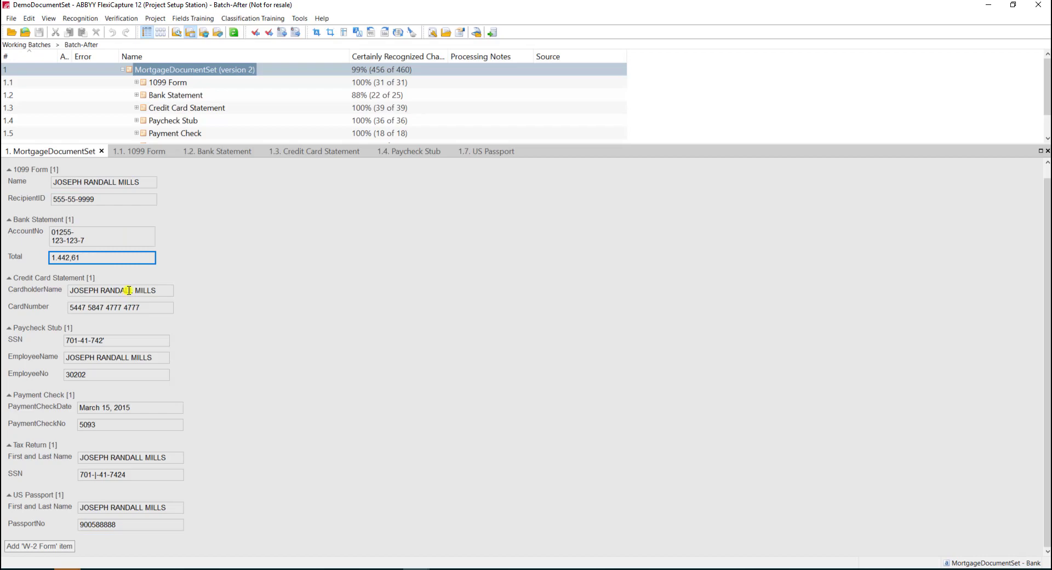
{"action": "left_click", "coordinate": [89, 236]}
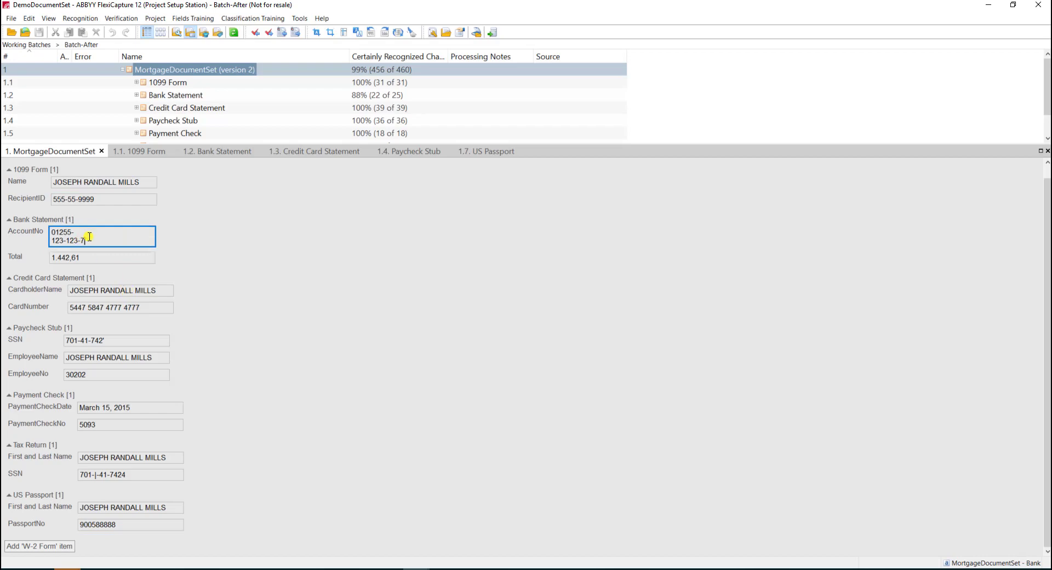
{"action": "left_click", "coordinate": [94, 182]}
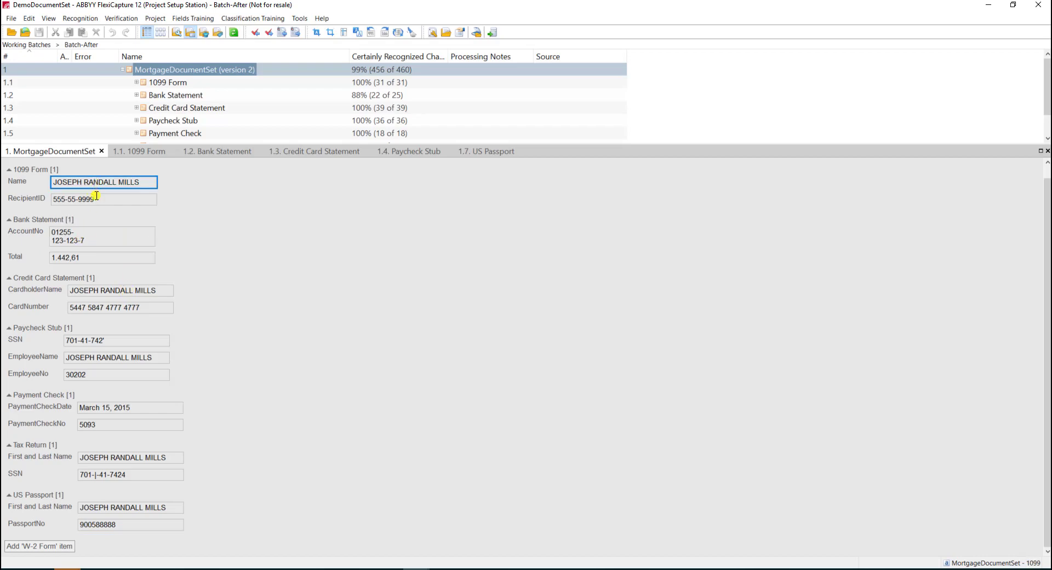
Review the 1099 Form definition's Name field settings unchanged from the Document Definitions list.
{"action": "left_click", "coordinate": [162, 20]}
{"action": "left_click", "coordinate": [187, 30]}
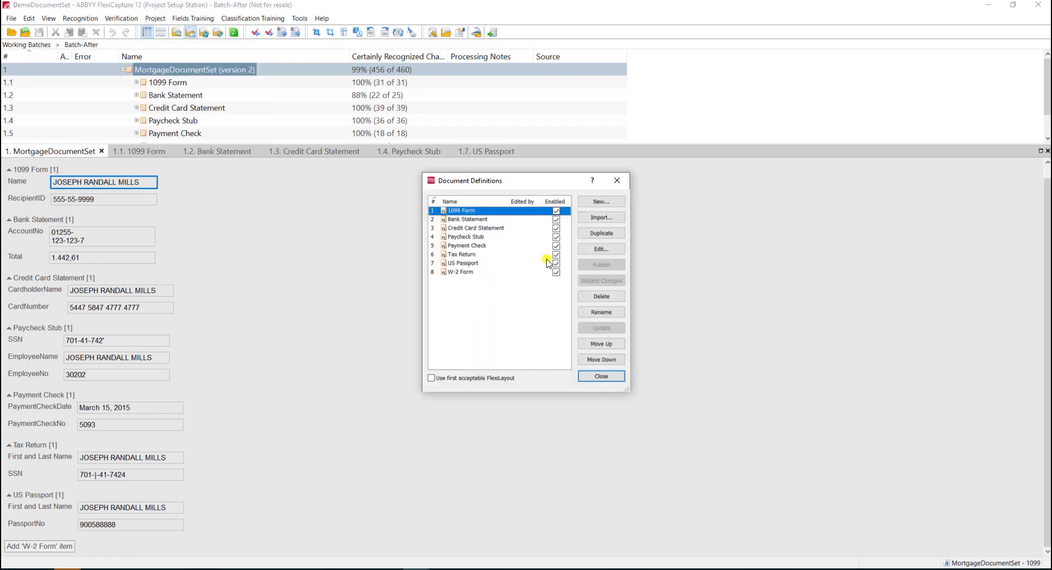
{"action": "left_click", "coordinate": [595, 250]}
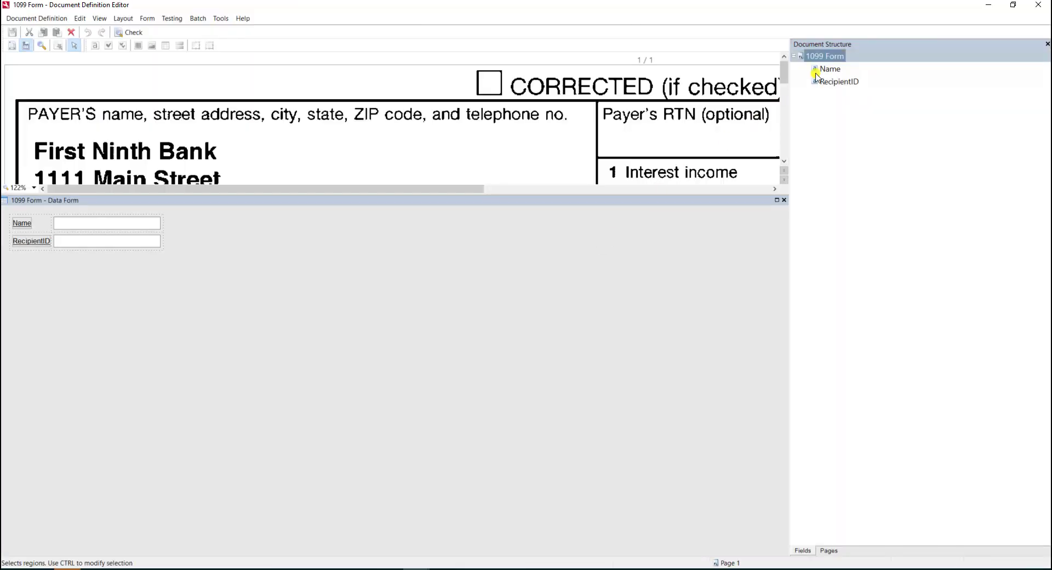
{"action": "double_click", "coordinate": [827, 69]}
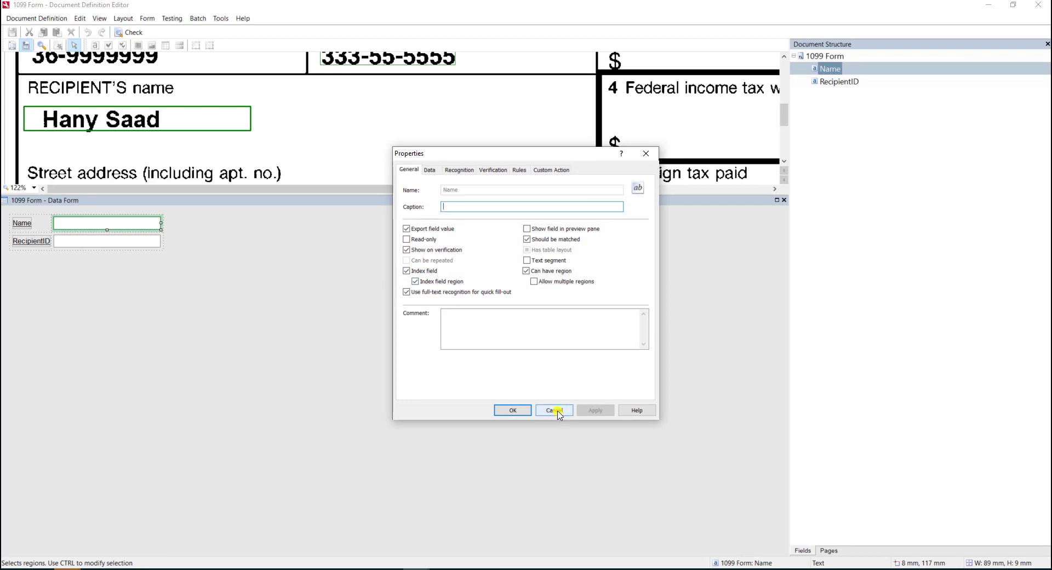
{"action": "left_click", "coordinate": [558, 414]}
{"action": "left_click", "coordinate": [1038, 4]}
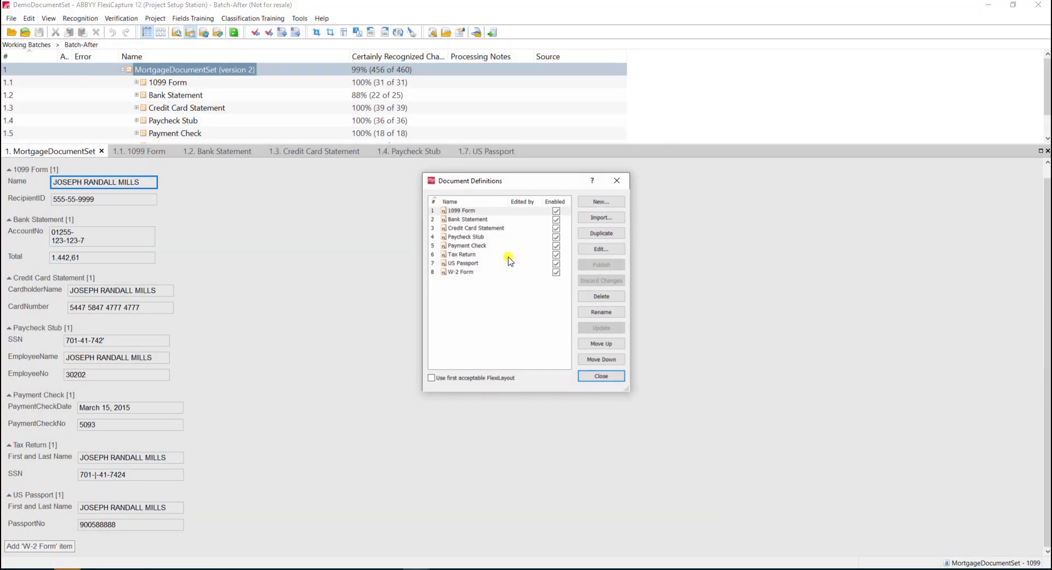
Start a new document set definition with a Summary section and all eight document types.
{"action": "left_click", "coordinate": [611, 204]}
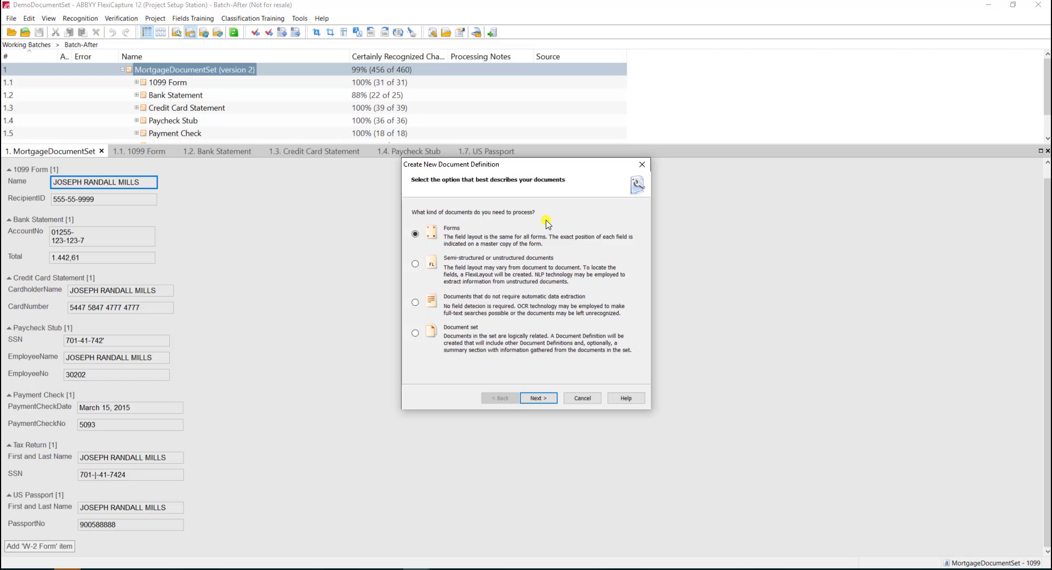
{"action": "left_click", "coordinate": [415, 333]}
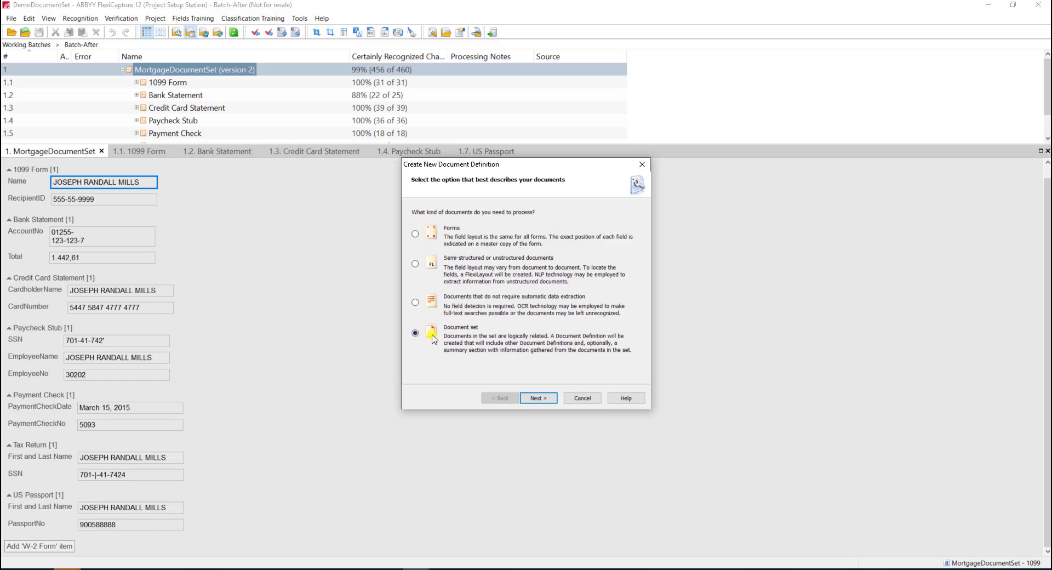
{"action": "left_click", "coordinate": [538, 397]}
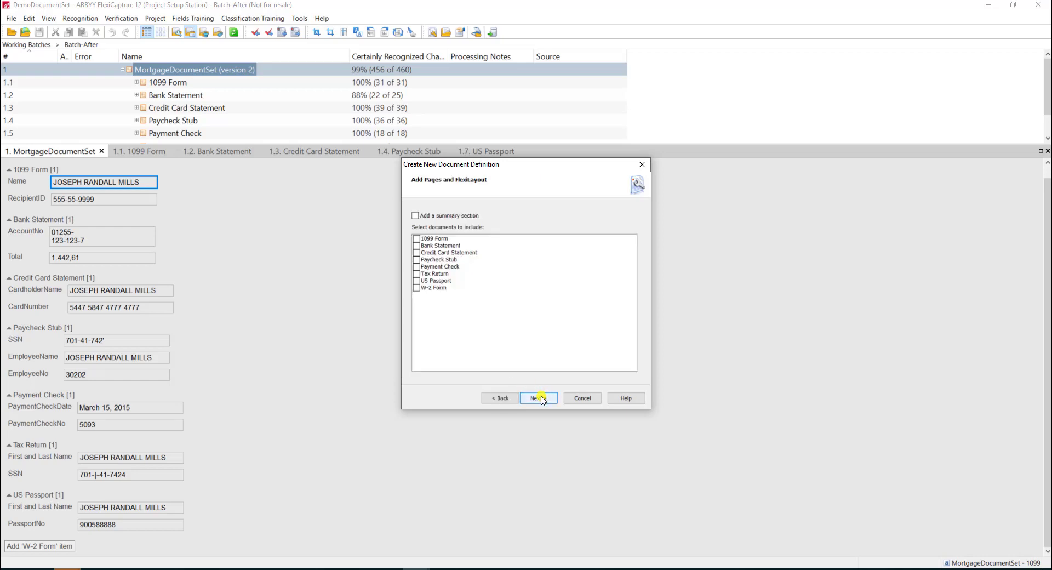
{"action": "left_click", "coordinate": [453, 217]}
{"action": "left_click", "coordinate": [416, 238]}
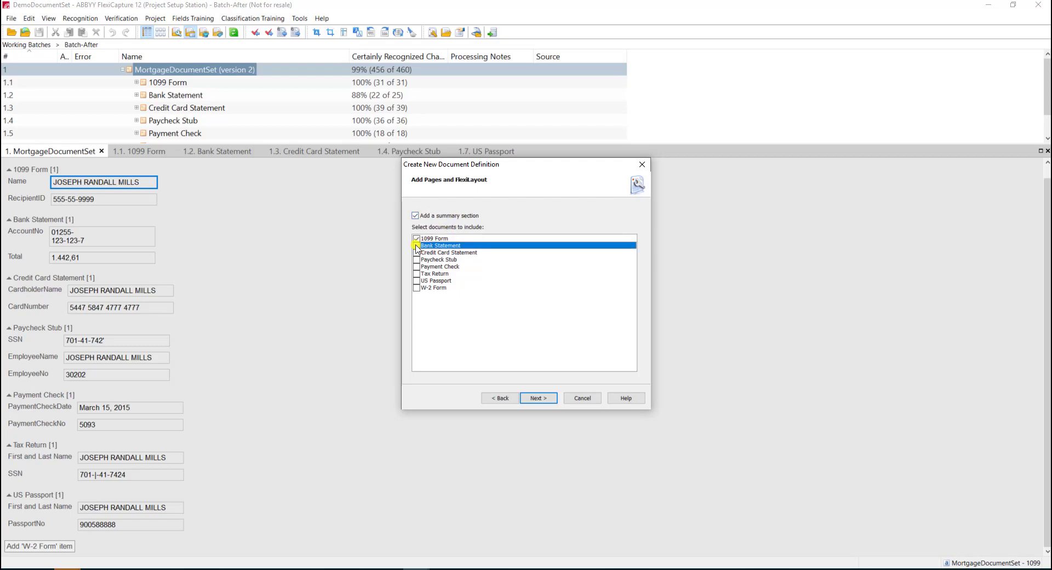
{"action": "left_click", "coordinate": [417, 259]}
{"action": "left_click", "coordinate": [417, 253]}
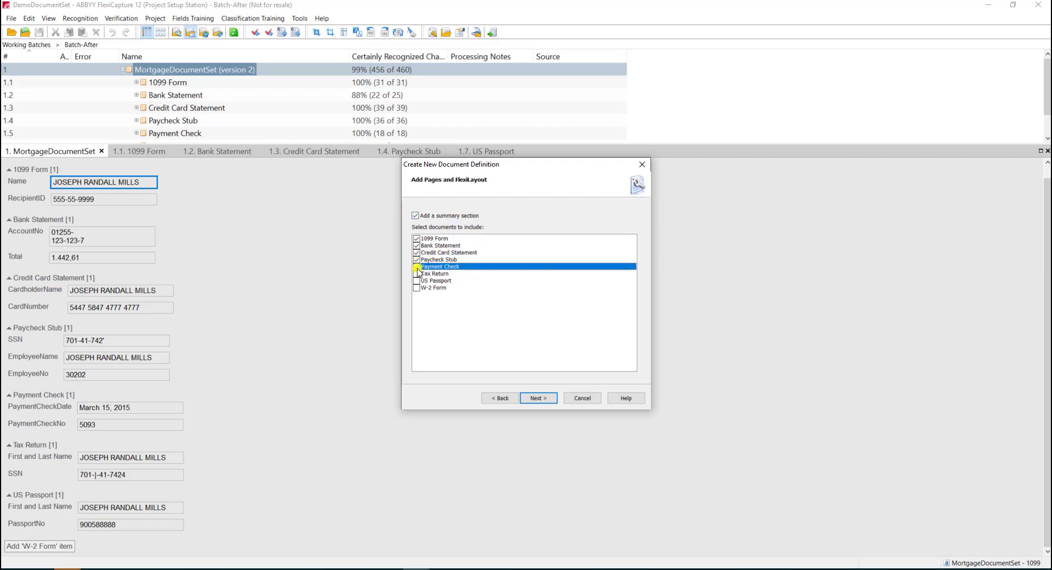
{"action": "left_click", "coordinate": [417, 274]}
{"action": "left_click", "coordinate": [416, 288]}
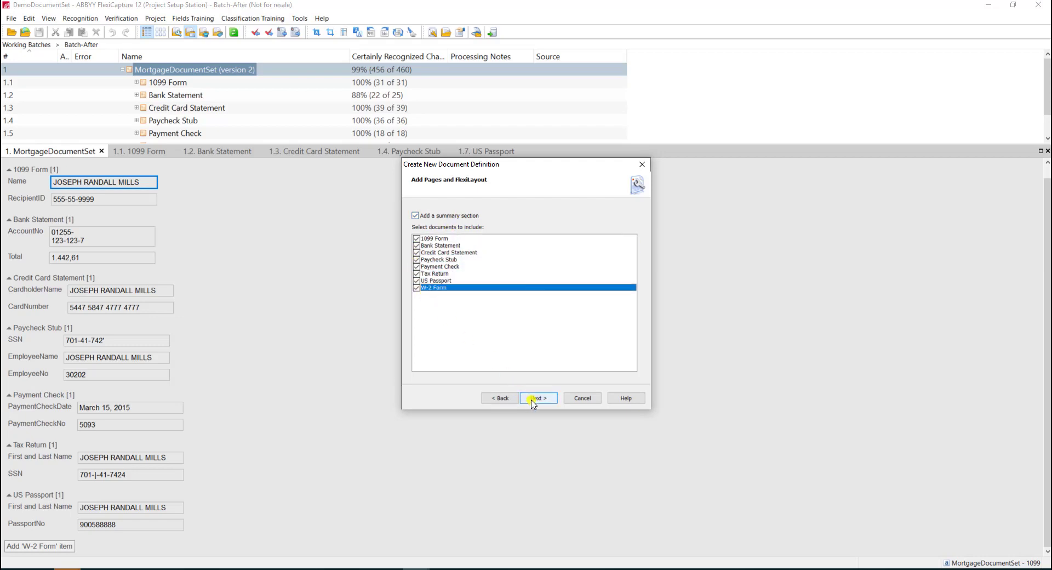
Name the new definition MortgageDocumentSet and finish creating it.
{"action": "left_click", "coordinate": [537, 398]}
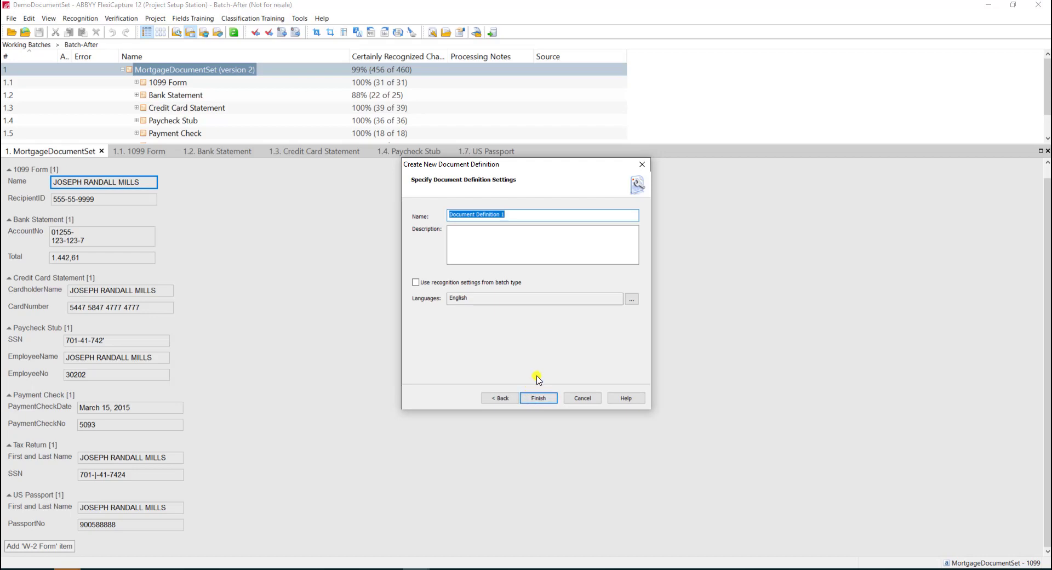
{"action": "type", "text": "Mort"}
{"action": "type", "text": "gageDocu"}
{"action": "type", "text": "mentSet"}
{"action": "key", "text": "Return"}
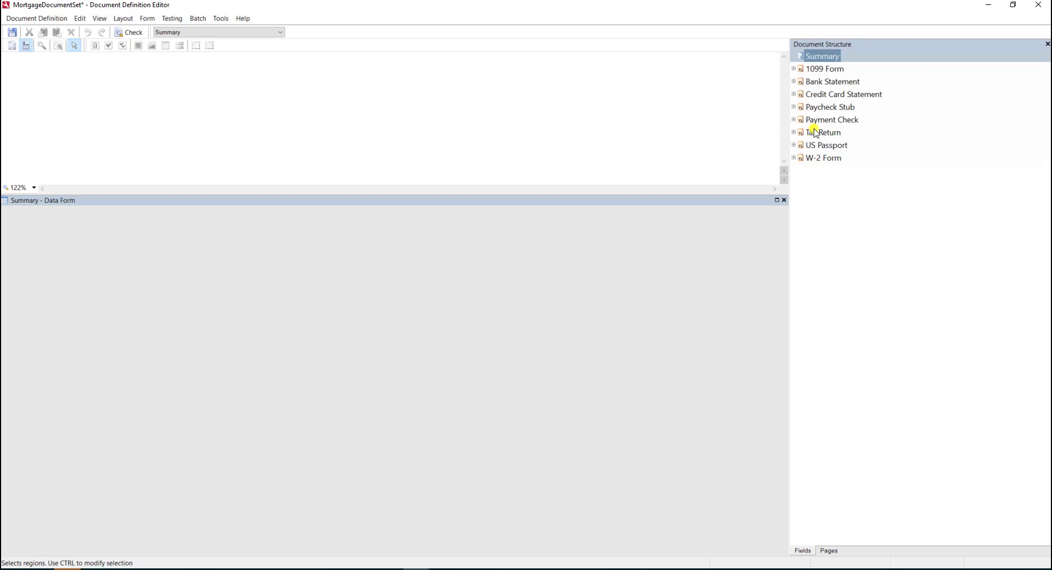
{"action": "left_click", "coordinate": [822, 70]}
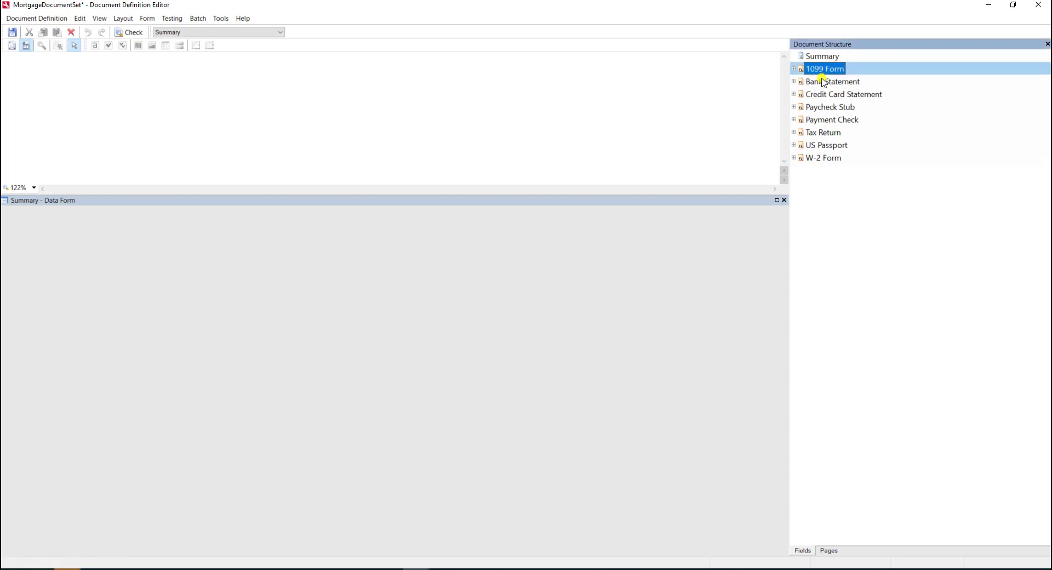
{"action": "left_click", "coordinate": [828, 94]}
{"action": "left_click", "coordinate": [826, 106]}
{"action": "left_click", "coordinate": [829, 132]}
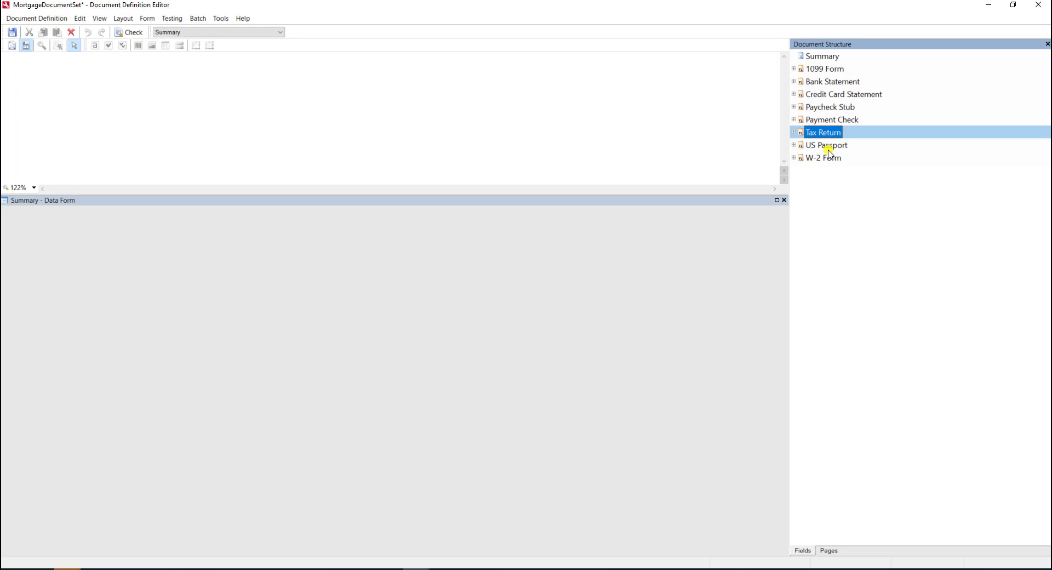
{"action": "left_click", "coordinate": [830, 158]}
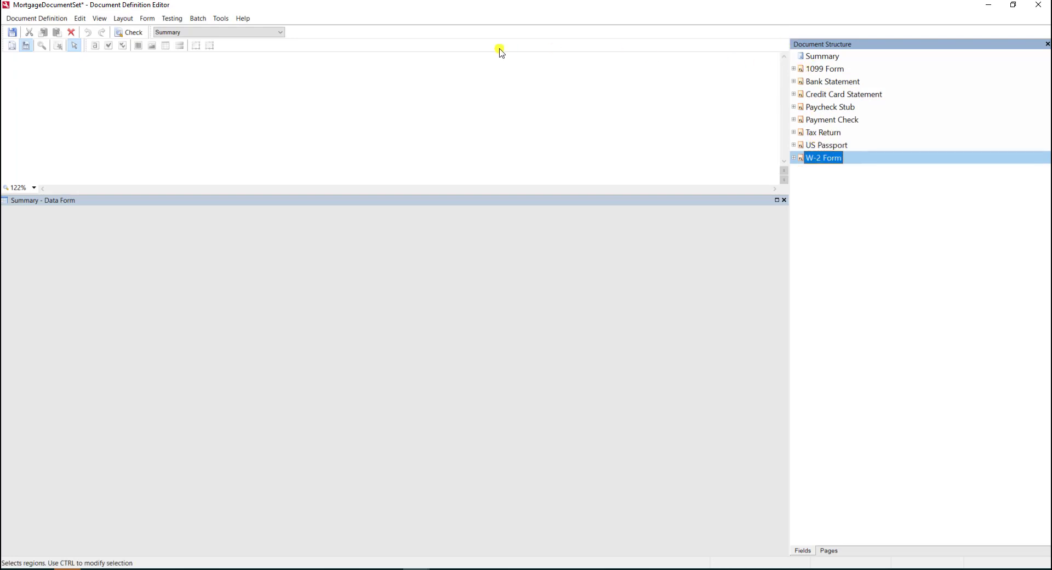
{"action": "left_click", "coordinate": [172, 19]}
{"action": "left_click", "coordinate": [198, 94]}
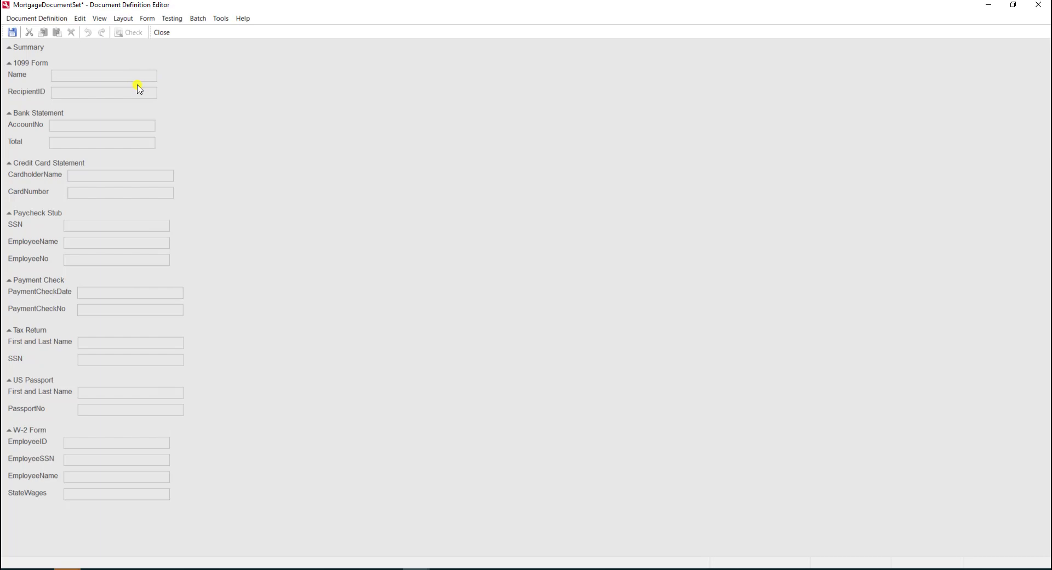
{"action": "left_click", "coordinate": [161, 32]}
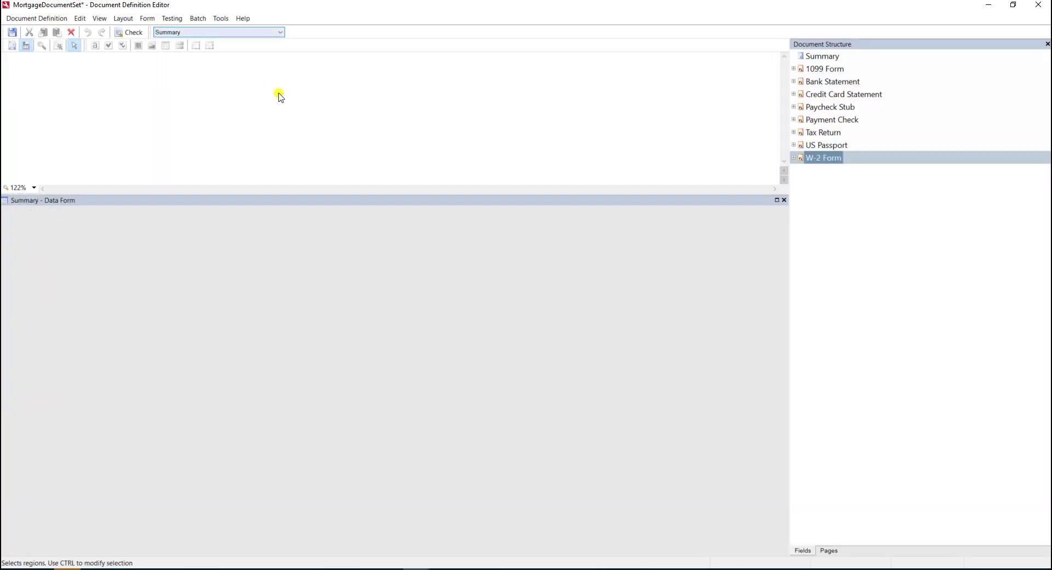
Add a Summary section field linked to the 1099 Form > Name field with default properties.
{"action": "right_click", "coordinate": [821, 56]}
{"action": "mouse_move", "coordinate": [855, 89]}
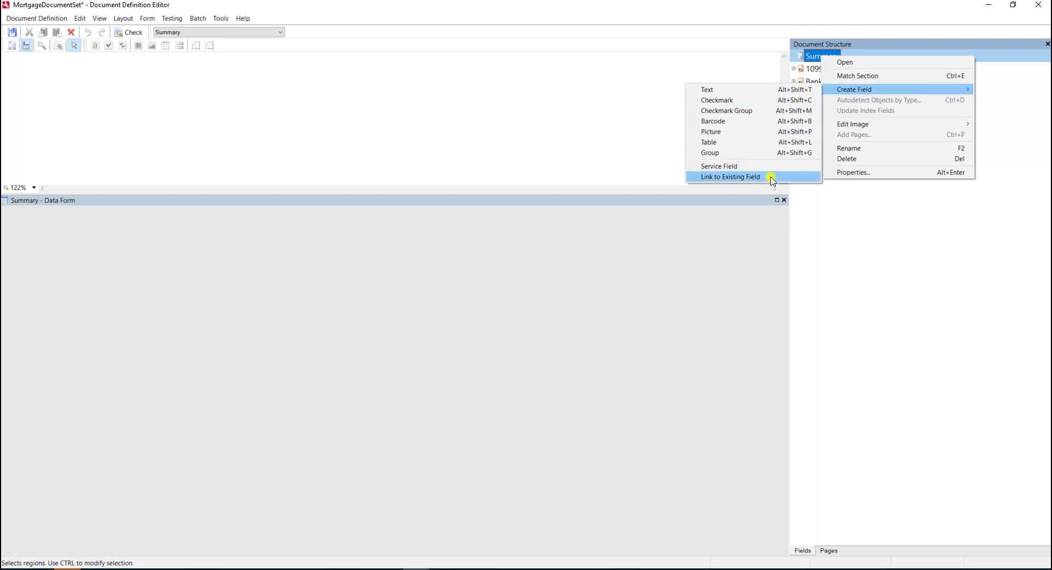
{"action": "left_click", "coordinate": [771, 177]}
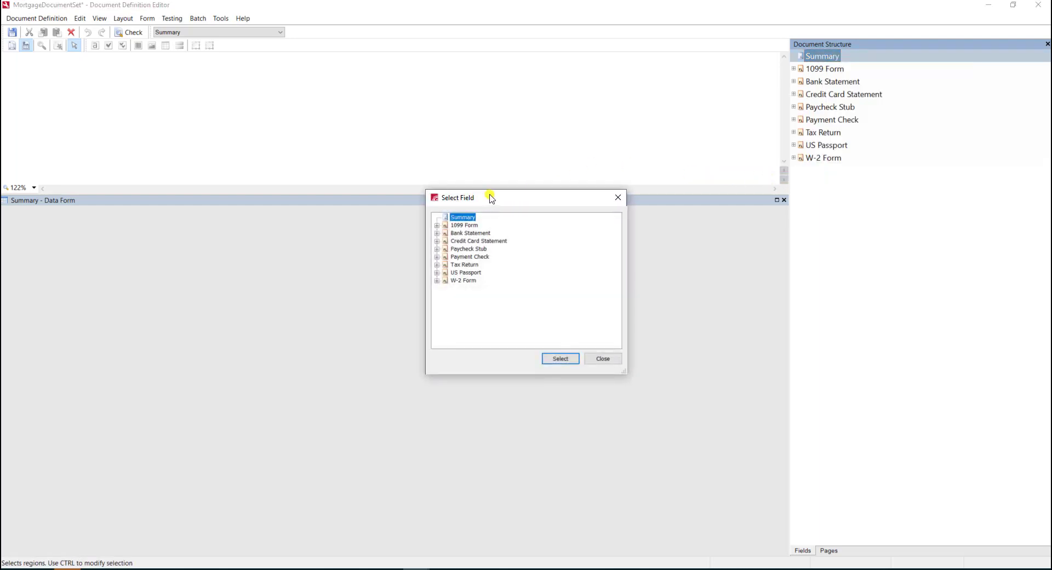
{"action": "left_click", "coordinate": [437, 225]}
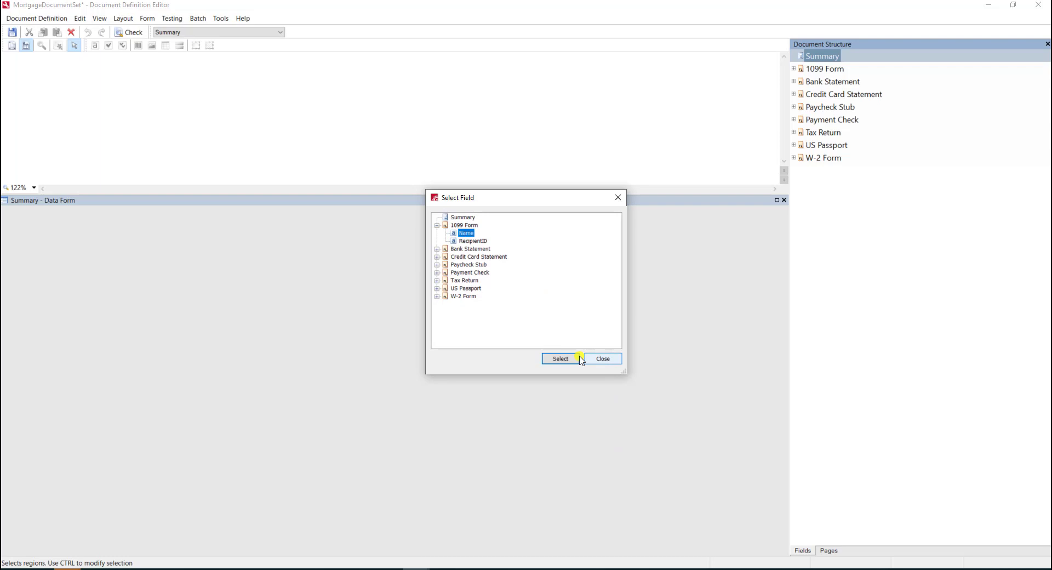
{"action": "left_click", "coordinate": [562, 362]}
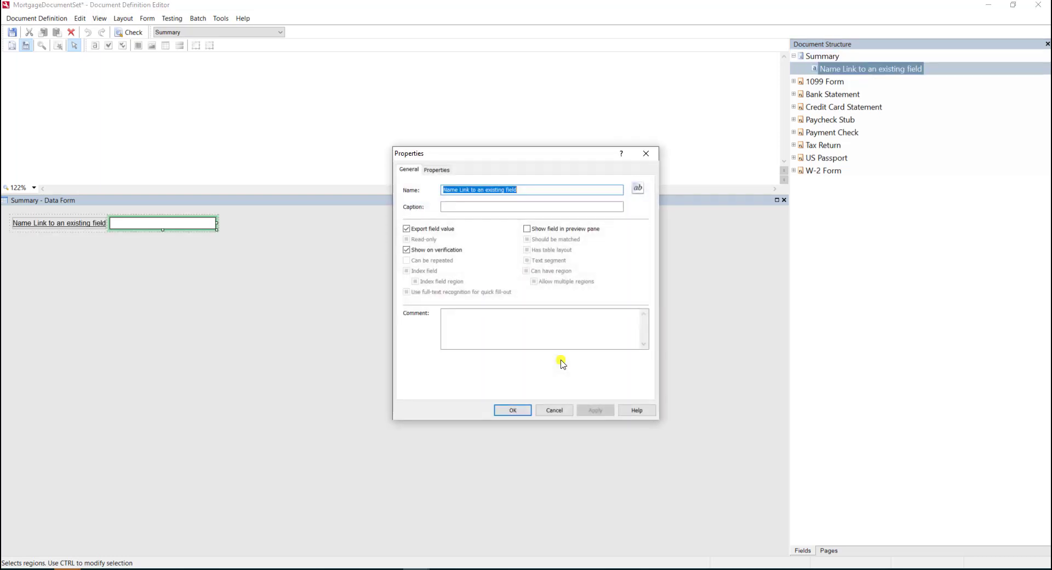
{"action": "left_click", "coordinate": [530, 412]}
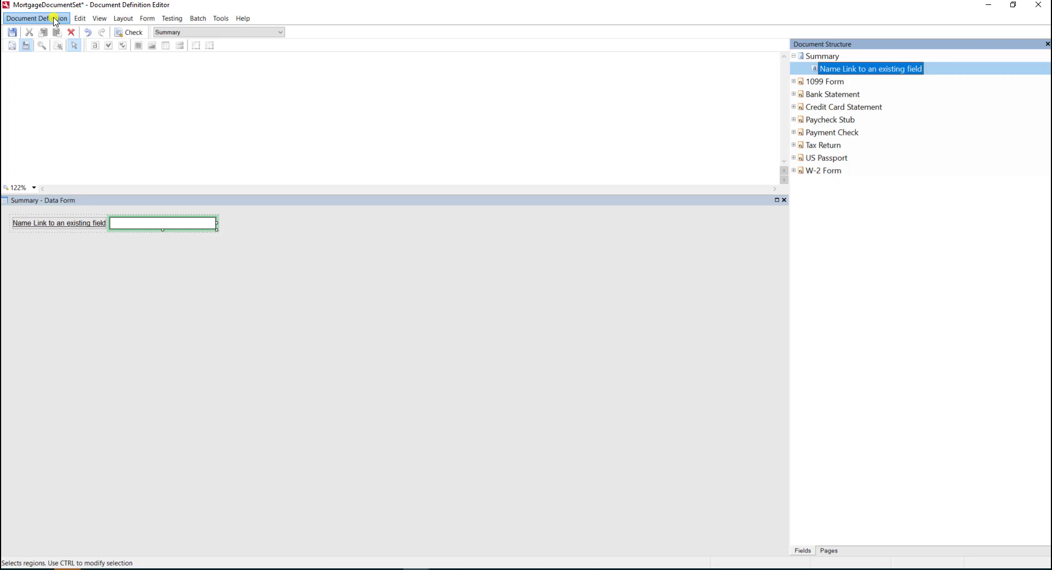
{"action": "left_click", "coordinate": [56, 22]}
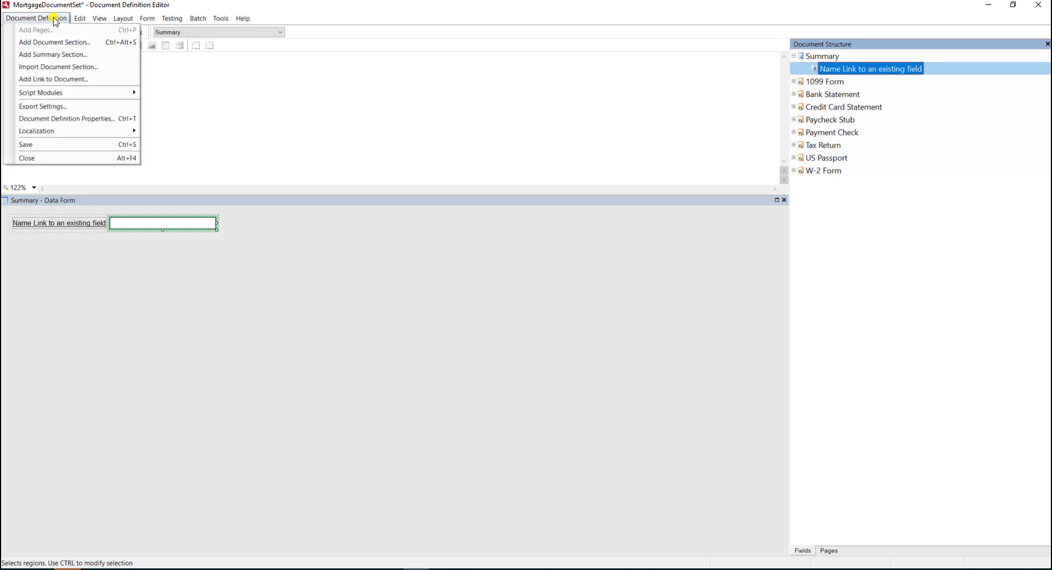
{"action": "left_click", "coordinate": [78, 119]}
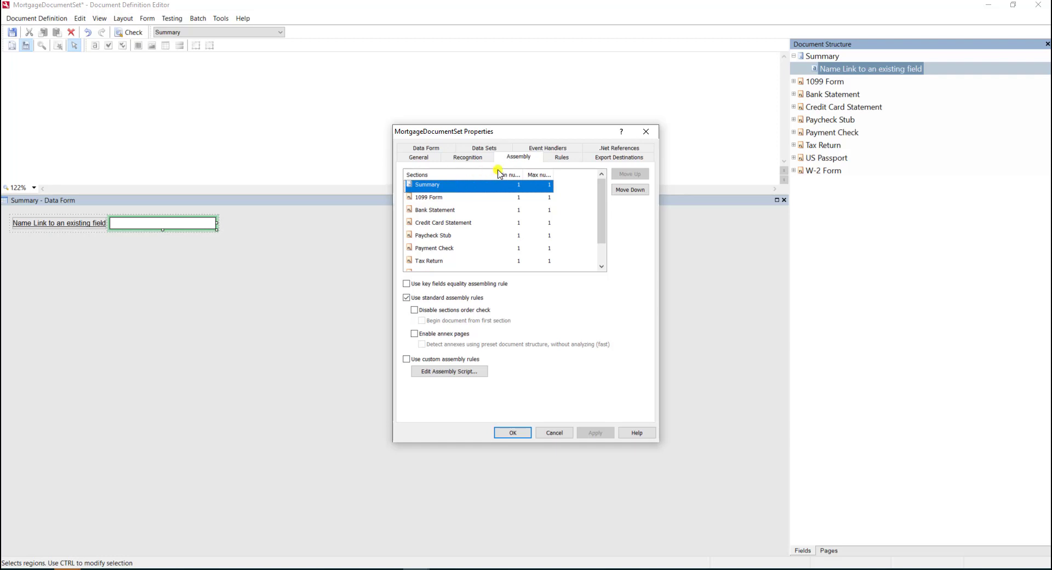
{"action": "double_click", "coordinate": [523, 174]}
{"action": "double_click", "coordinate": [567, 174]}
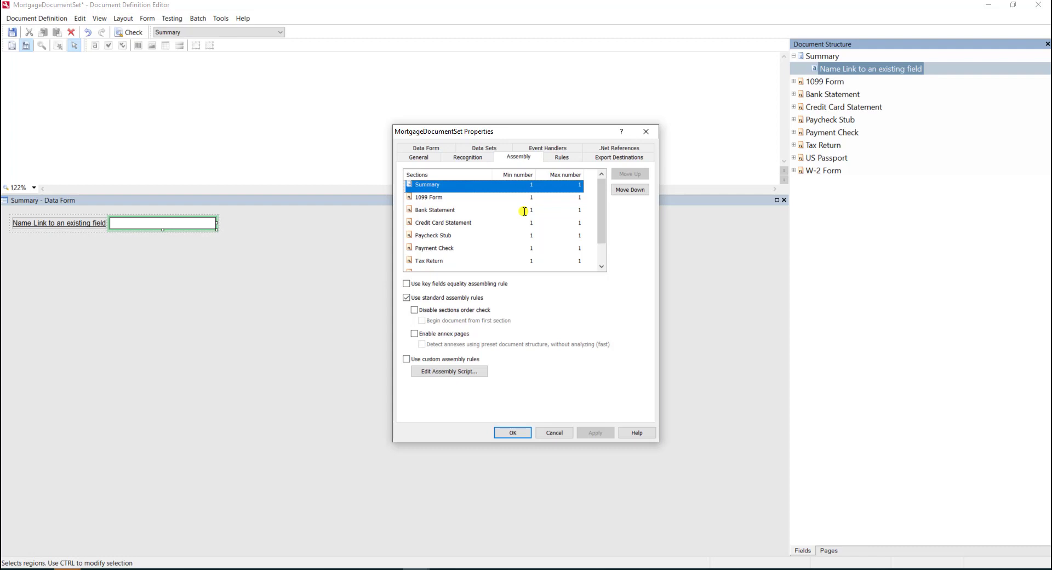
{"action": "left_click", "coordinate": [554, 432]}
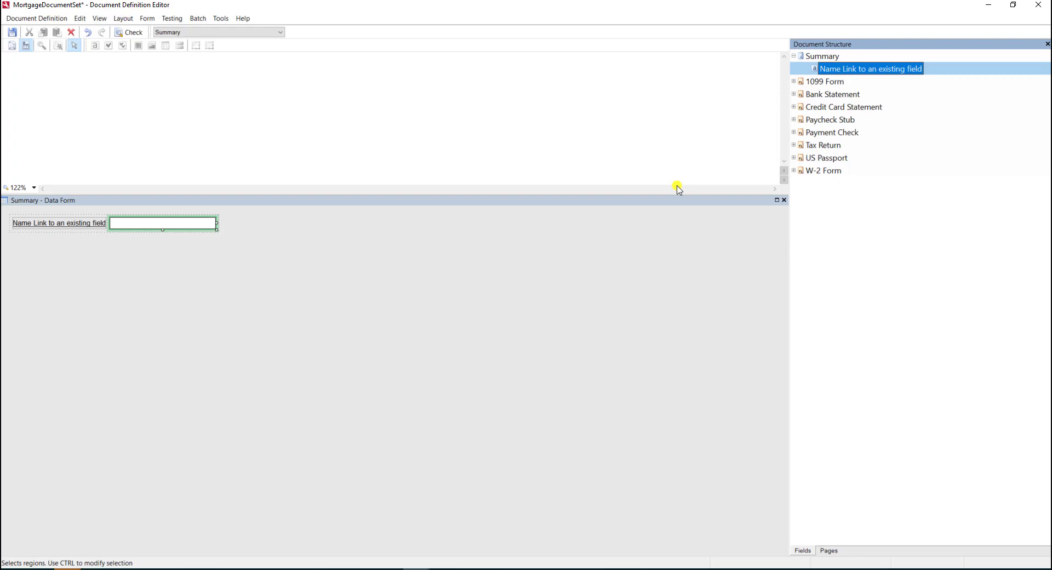
Inspect the linked field and the 1099 Form Name field's properties and rules, leaving them unchanged.
{"action": "left_click", "coordinate": [800, 82]}
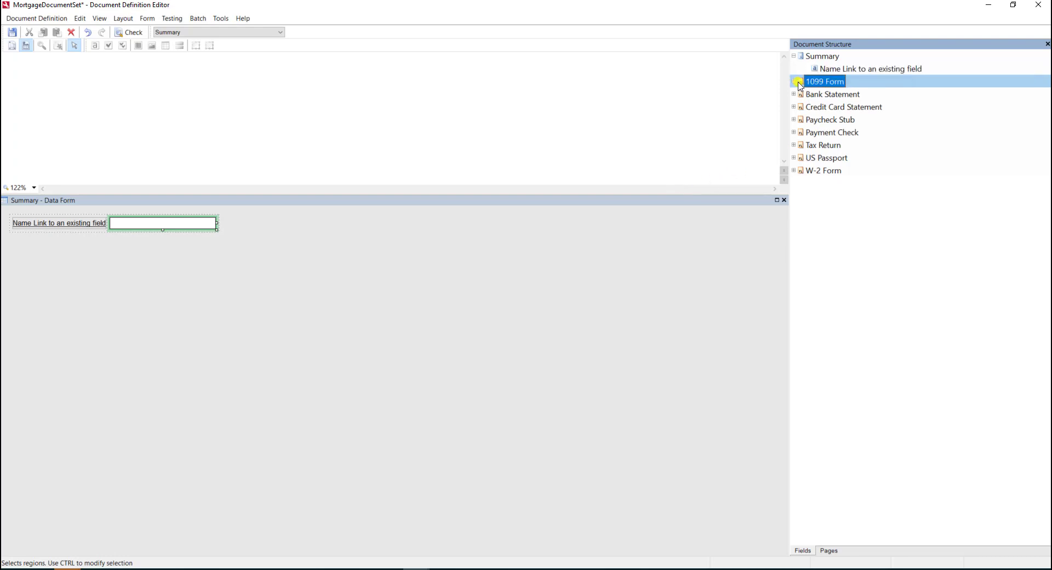
{"action": "double_click", "coordinate": [833, 70]}
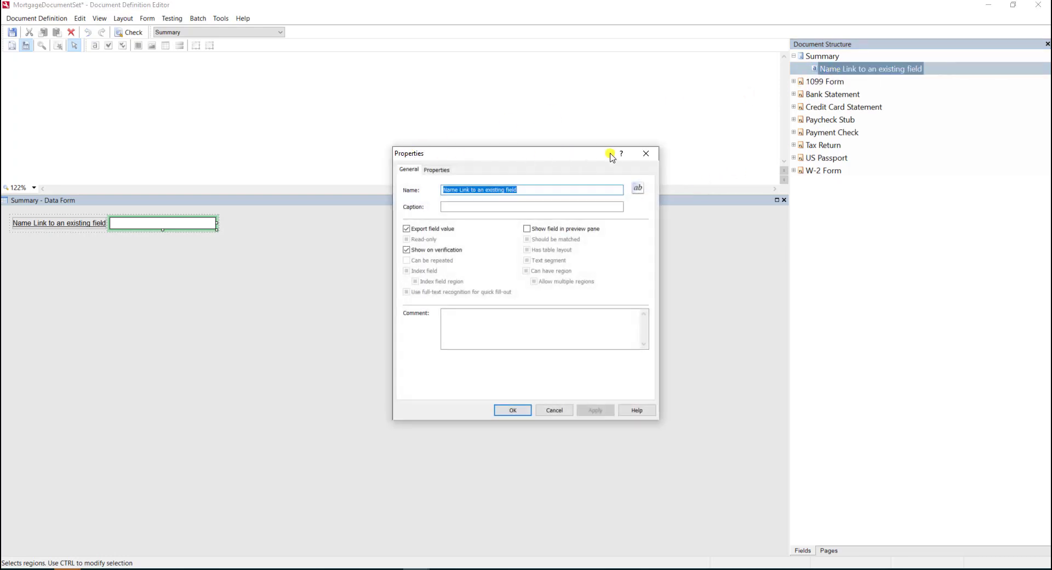
{"action": "left_click", "coordinate": [794, 81]}
{"action": "double_click", "coordinate": [828, 95]}
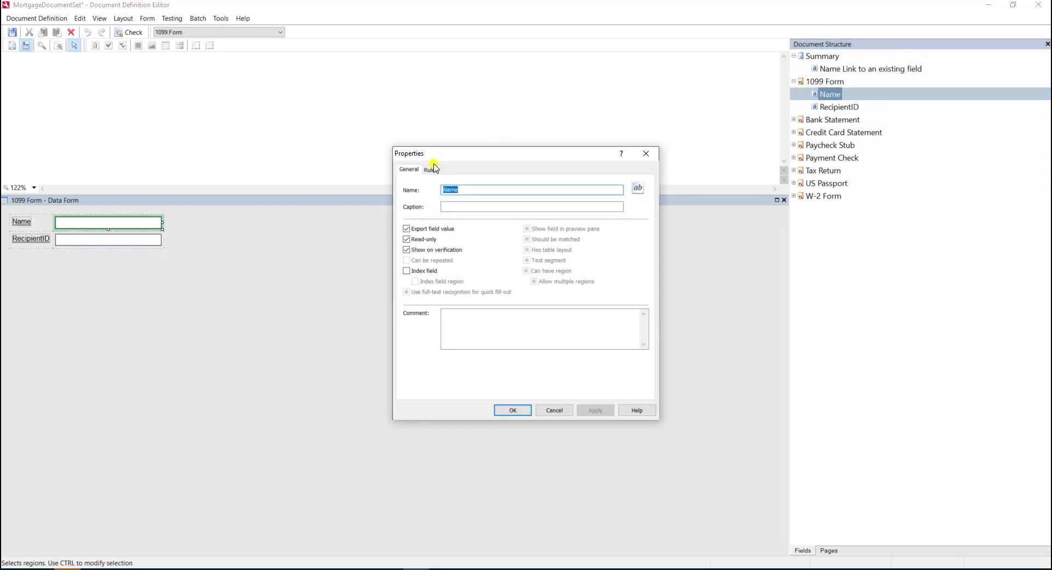
{"action": "left_click", "coordinate": [431, 169]}
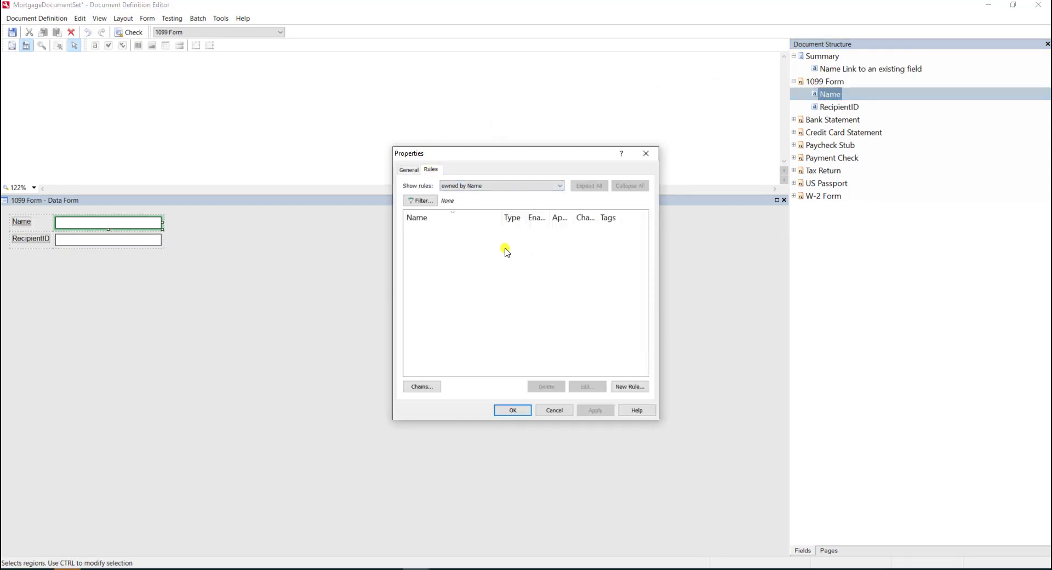
{"action": "left_click", "coordinate": [553, 410]}
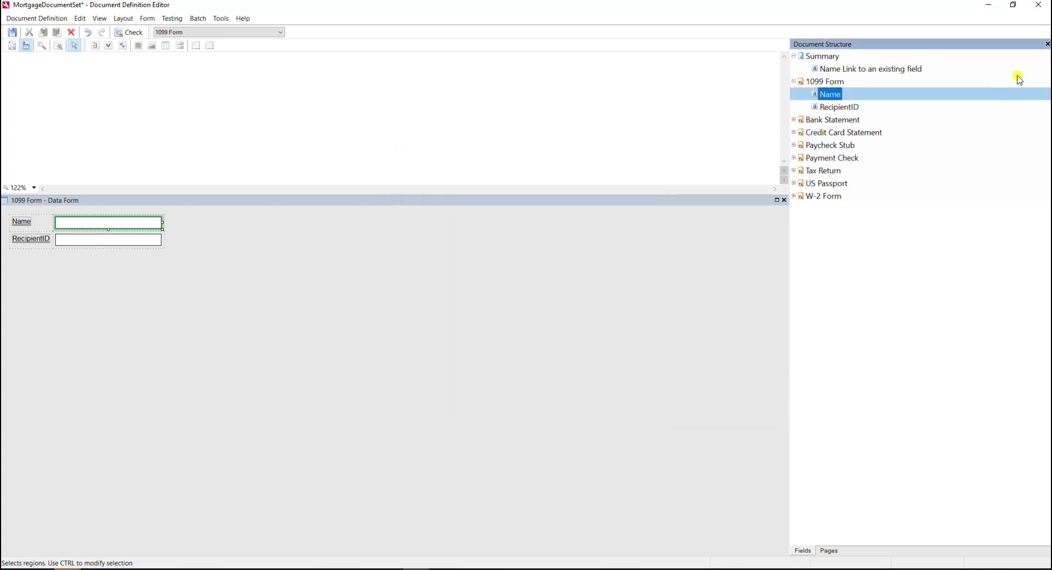
Save and publish the MortgageDocumentSet definition.
{"action": "left_click", "coordinate": [1038, 5]}
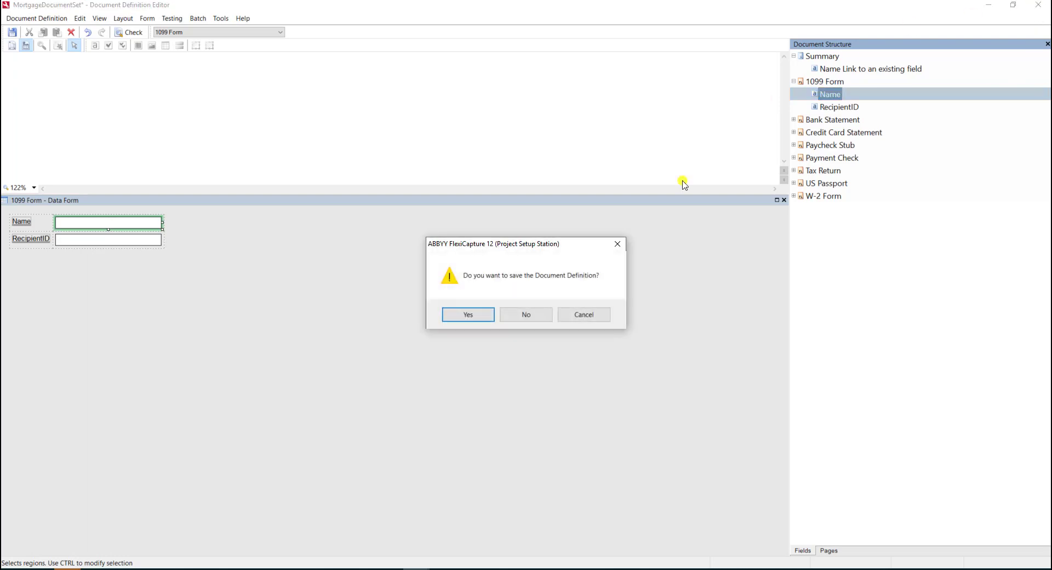
{"action": "left_click", "coordinate": [480, 320]}
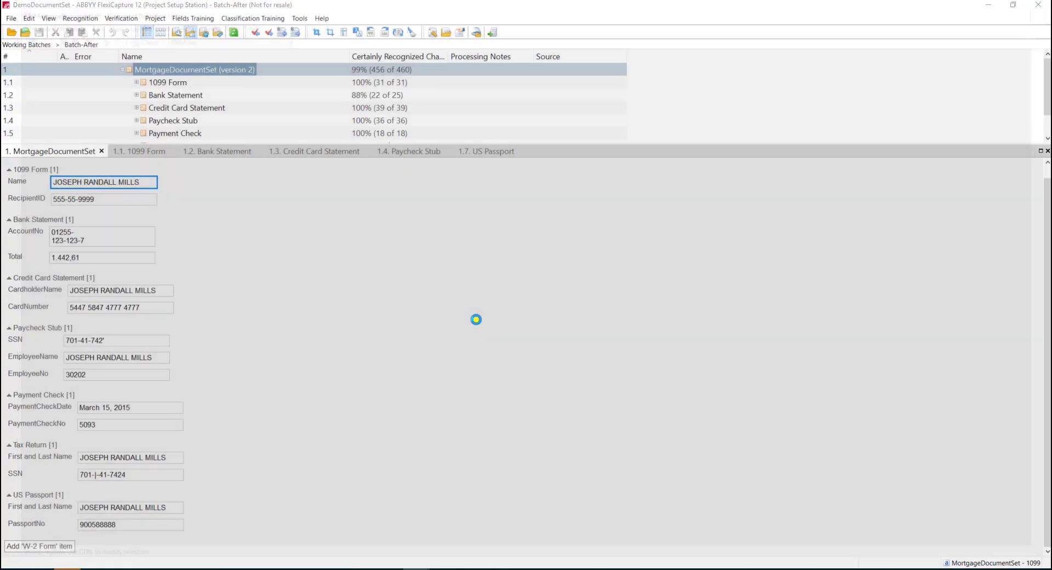
{"action": "left_click", "coordinate": [601, 268]}
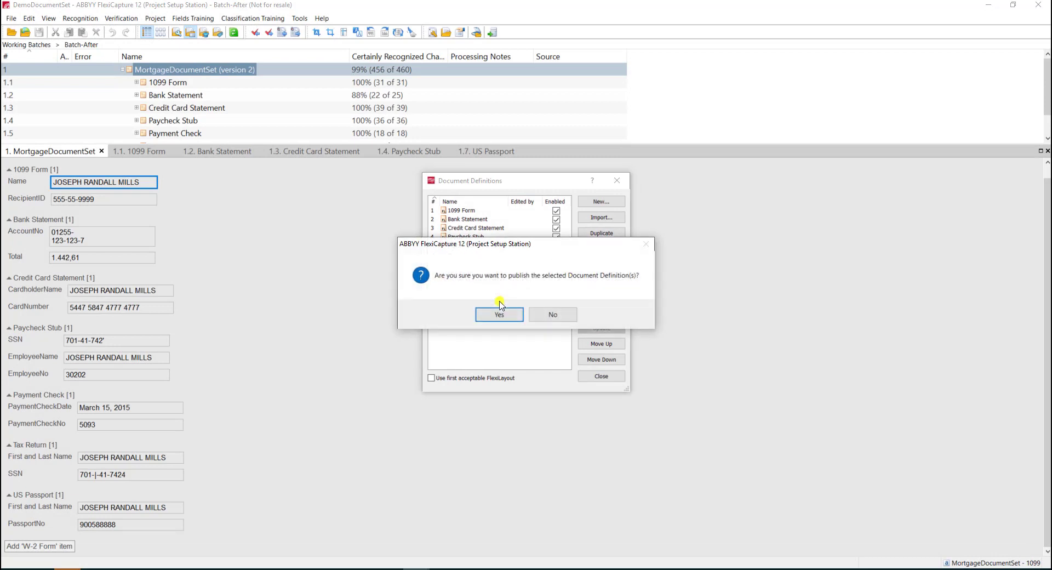
{"action": "left_click", "coordinate": [501, 307]}
{"action": "left_click", "coordinate": [598, 376]}
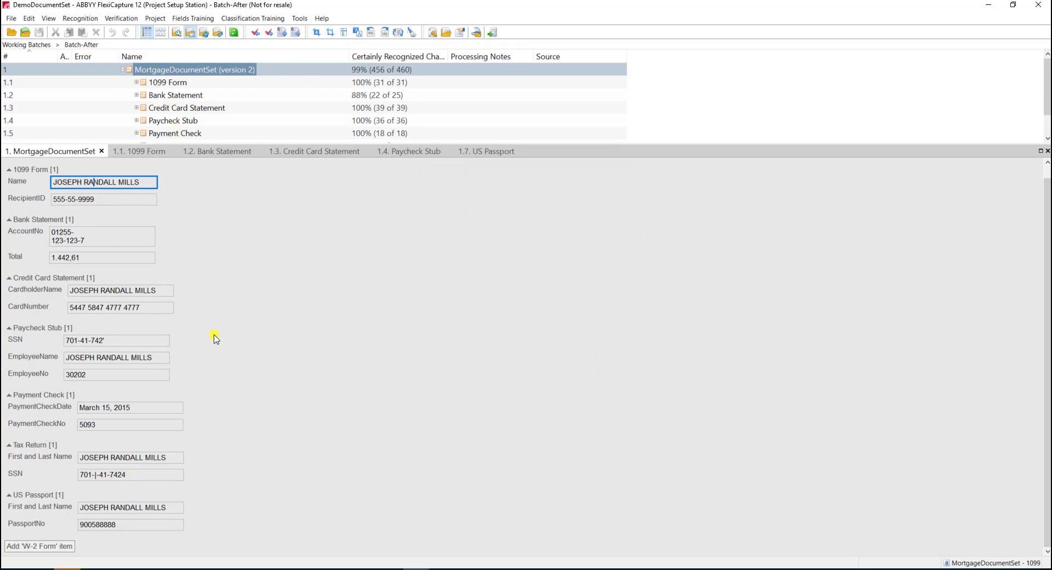
Close the field form pane and browse the batch documents from 1099 Form to US Passport.
{"action": "left_click", "coordinate": [1047, 151]}
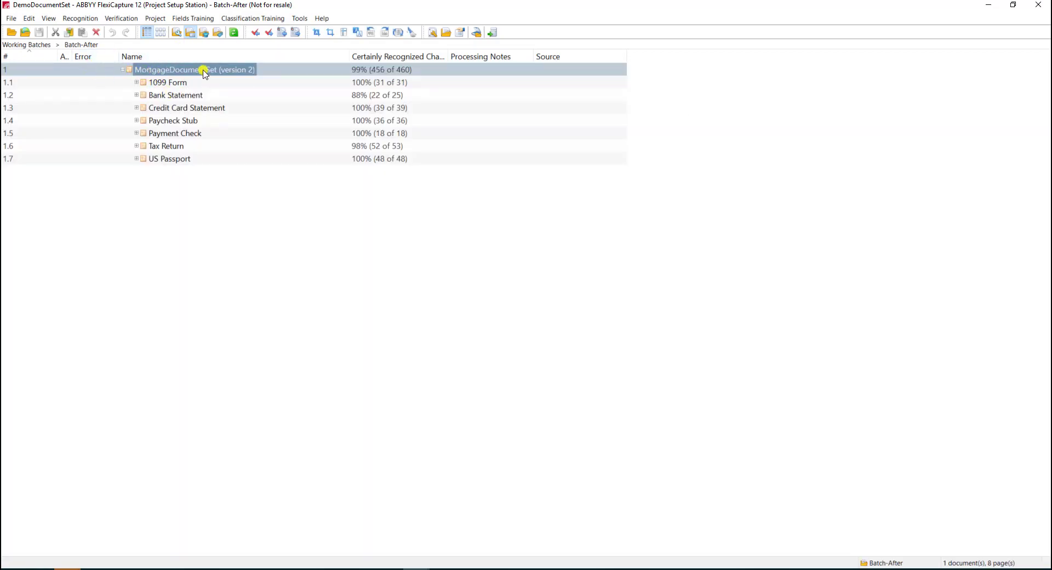
{"action": "left_click", "coordinate": [173, 84]}
{"action": "left_click_drag", "start_coordinate": [174, 102], "coordinate": [173, 165]}
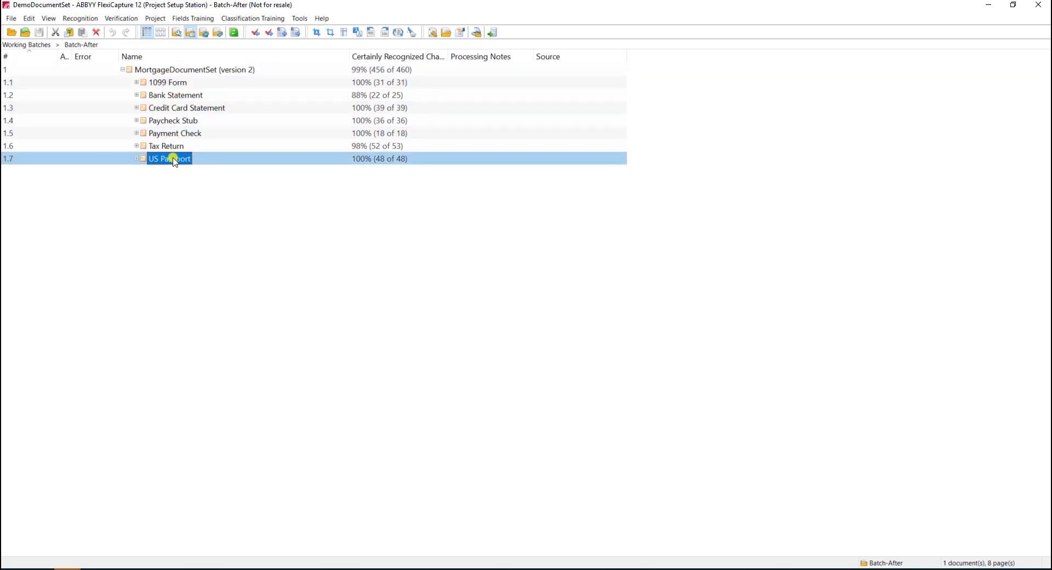